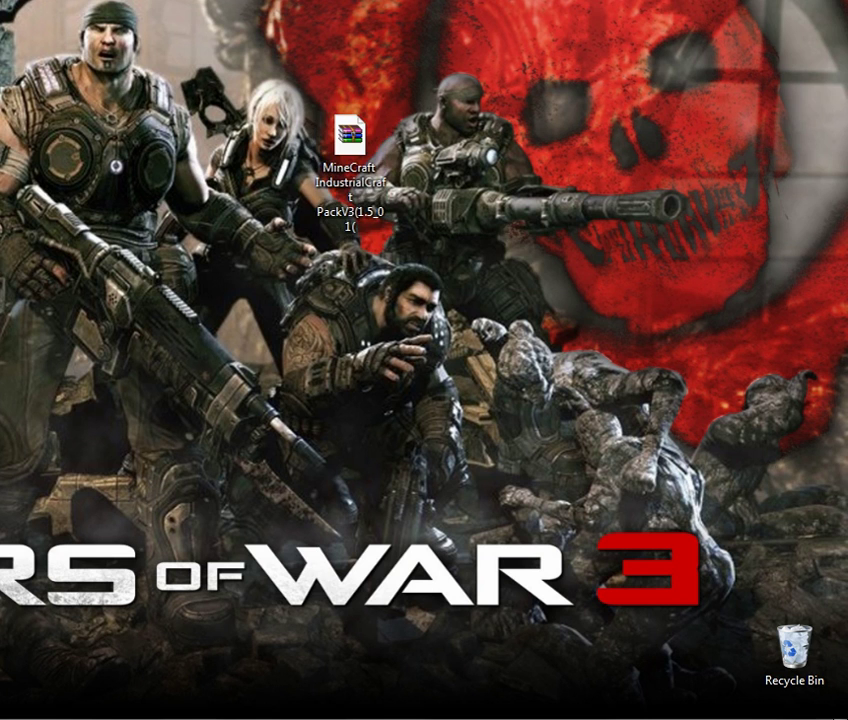
Open the IndustrialCraft archive in WinRAR, dismiss the license reminder, and start the Minecraft launcher.
double_click(349, 138)
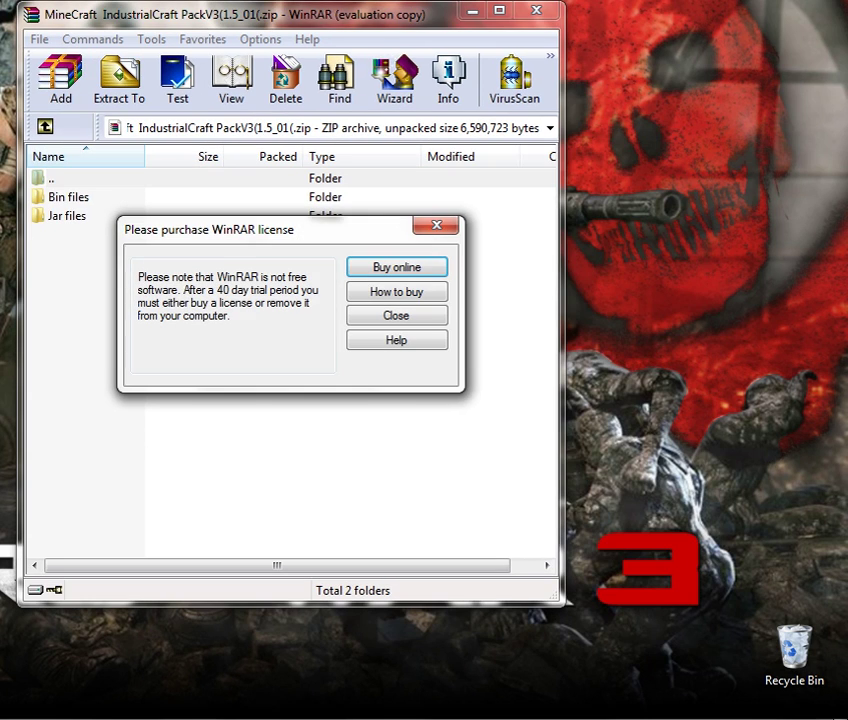
key("Escape")
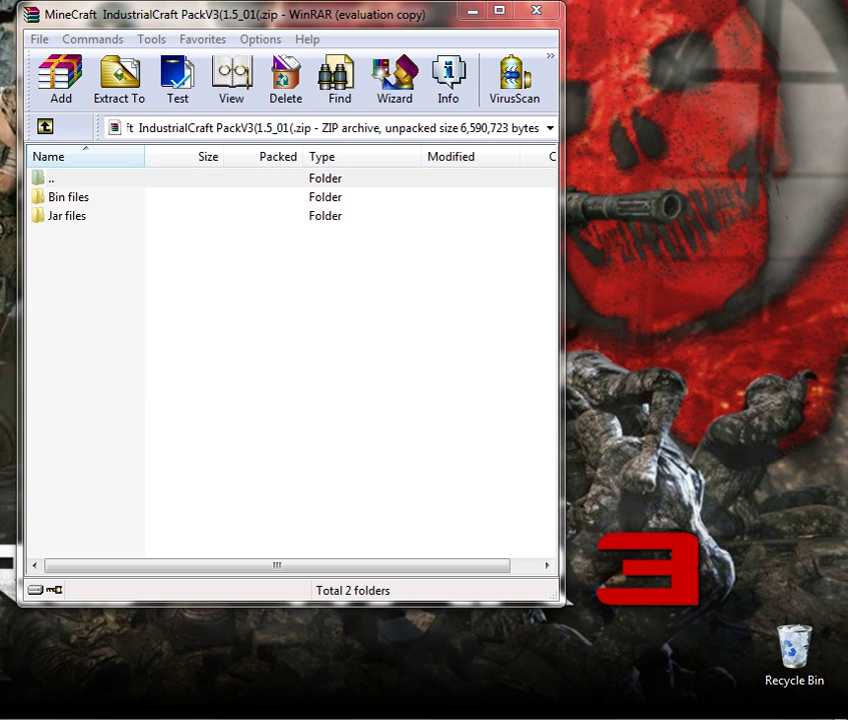
key("Return")
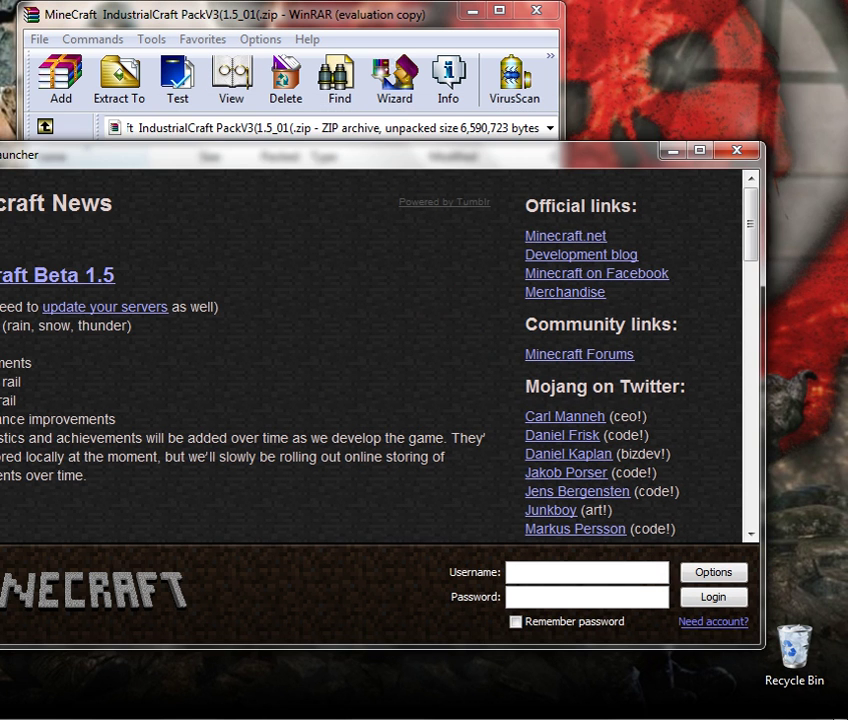
Open the .minecraft game folder from the launcher's options, then close the Minecraft launcher.
left_click(715, 573)
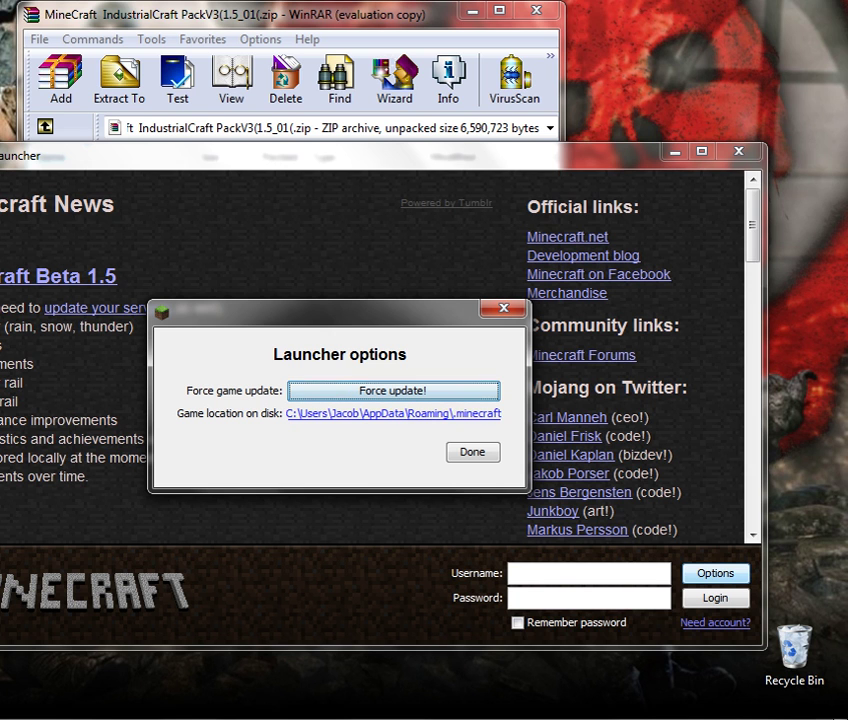
left_click(393, 412)
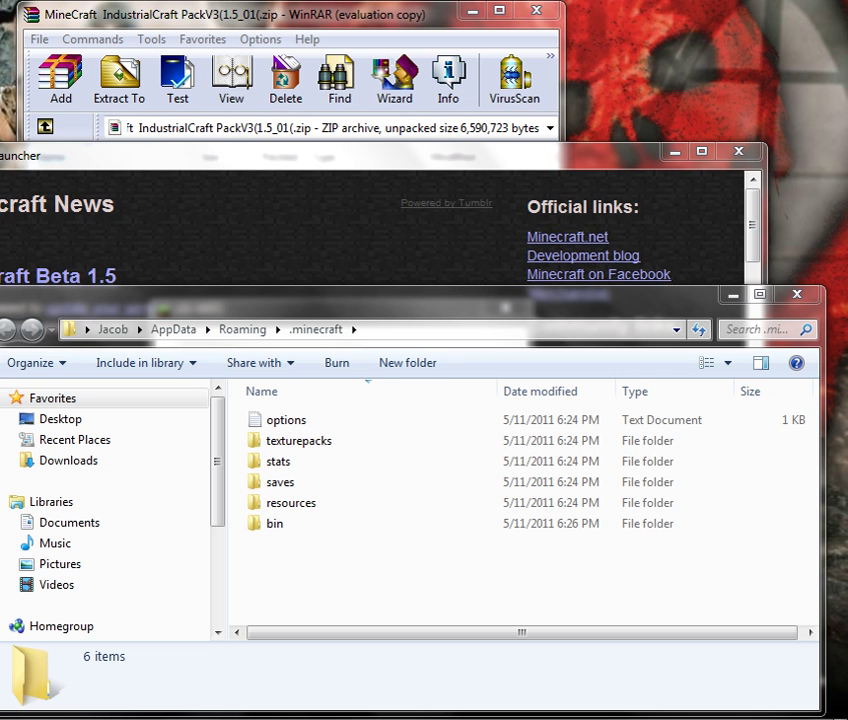
key("alt+Tab")
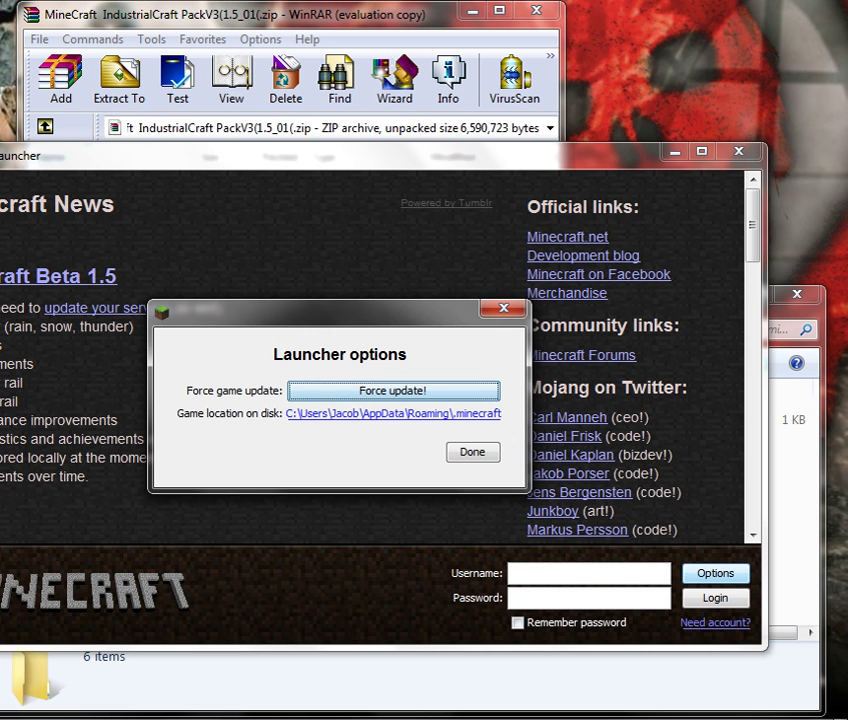
left_click(472, 452)
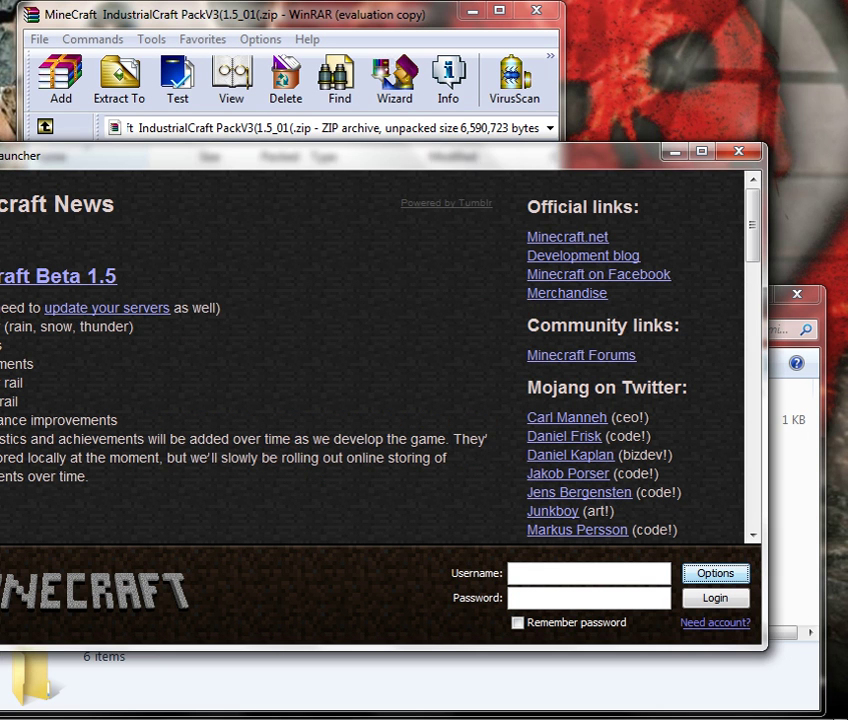
key("alt+F4")
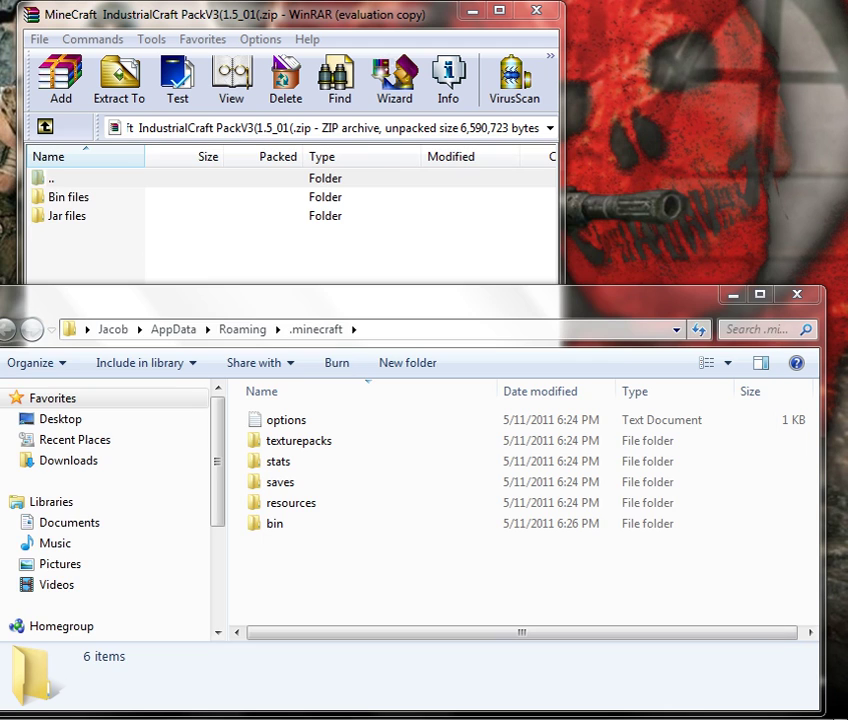
Move all Bin files contents into .minecraft\bin, replacing .DS_Store and merging natives for all conflicts.
left_click_drag(400, 294, 432, 274)
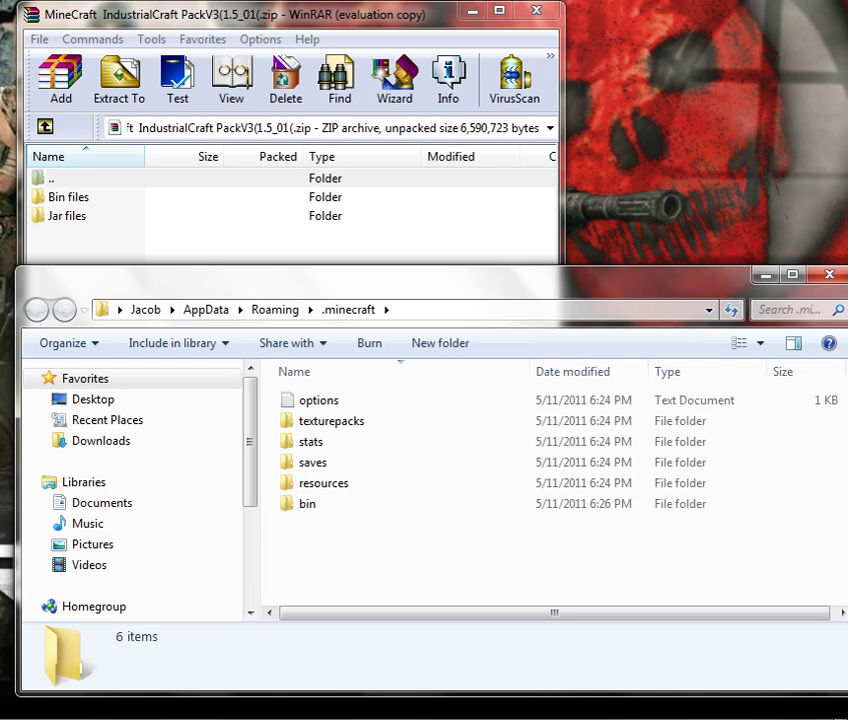
double_click(307, 503)
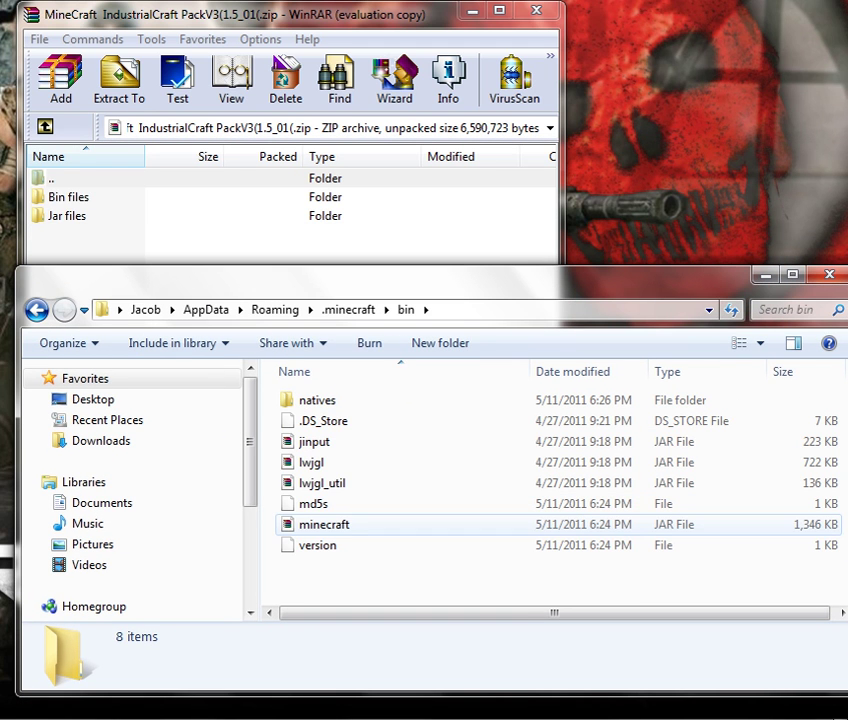
double_click(68, 197)
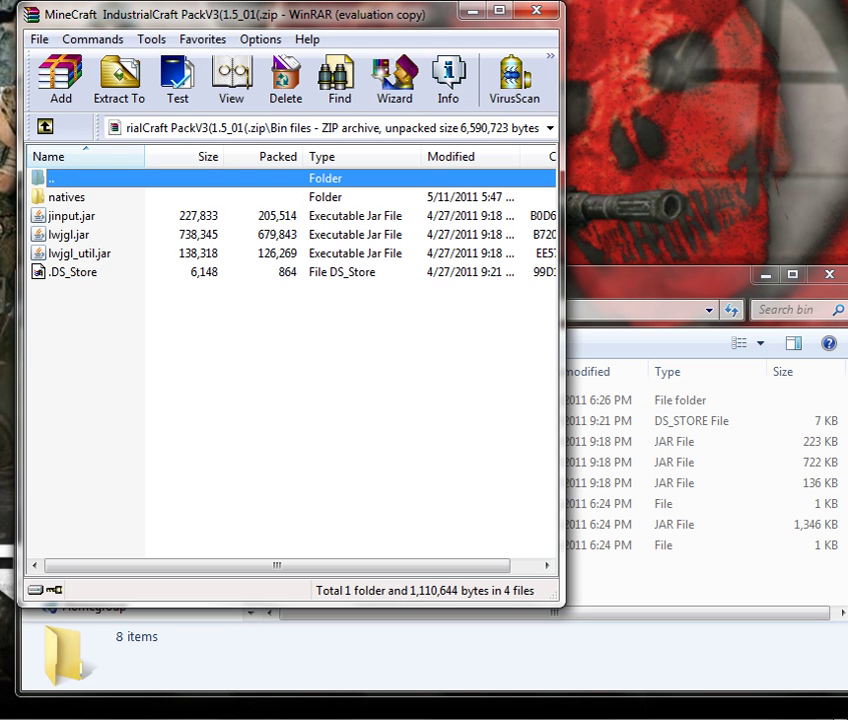
mouse_move(115, 411)
left_mouse_down()
mouse_move(76, 192)
mouse_move(700, 450)
left_mouse_up()
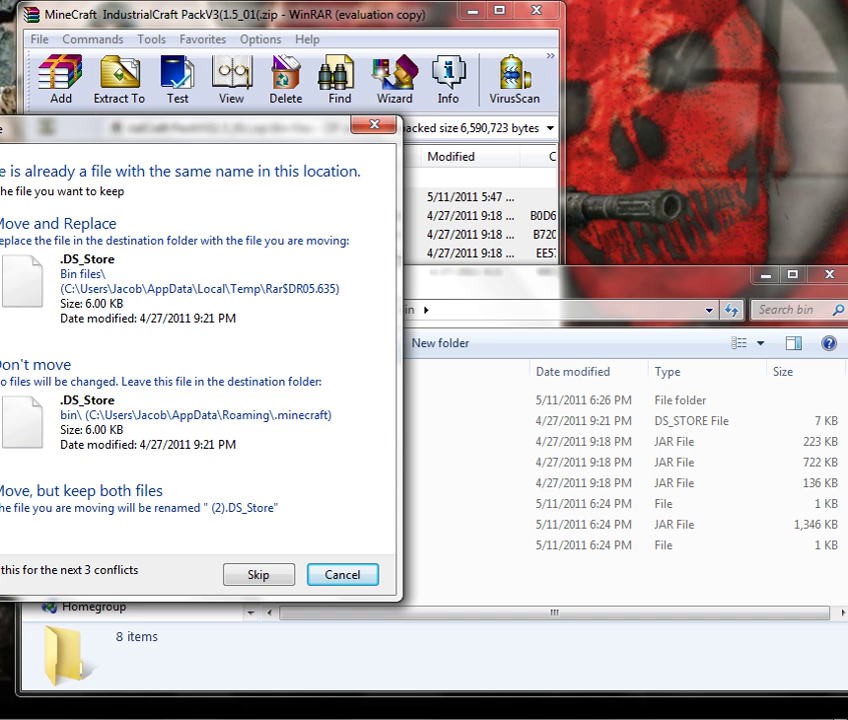
left_click(60, 223)
left_click(4, 584)
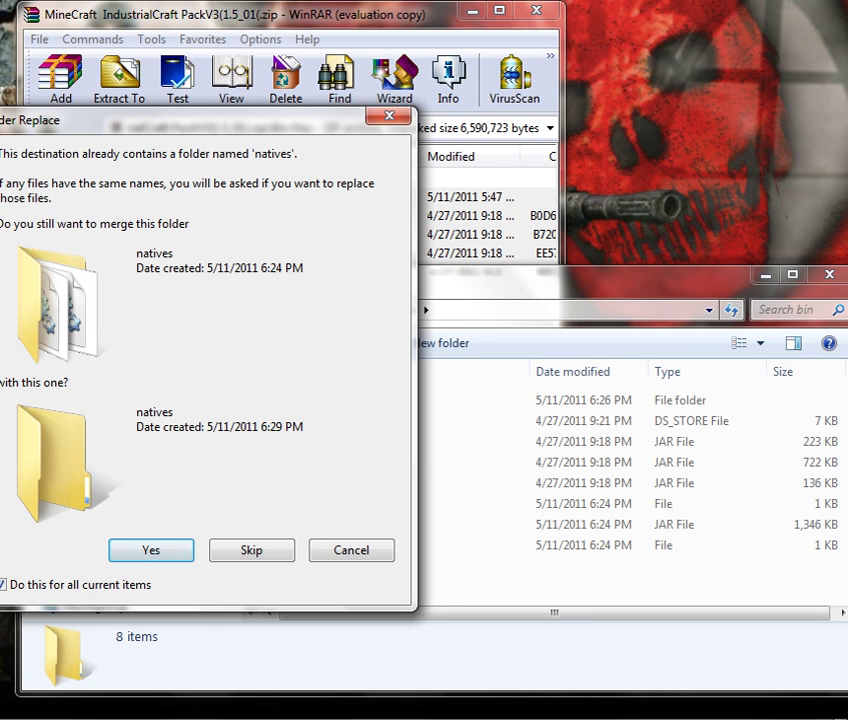
left_click(151, 550)
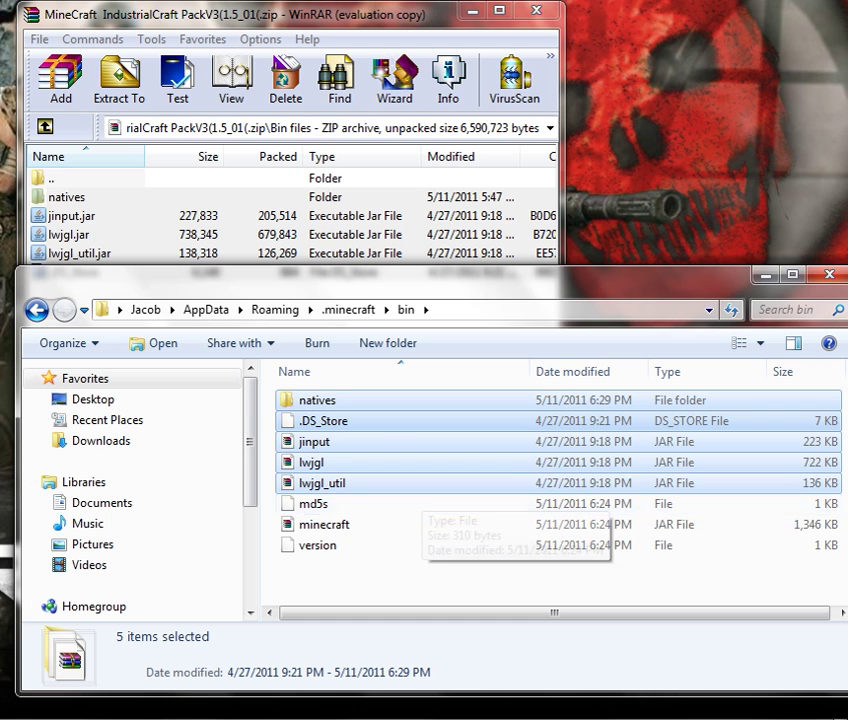
Open minecraft.jar in a second WinRAR window and browse the IndustrialCraft archive's Jar files folder.
double_click(324, 524)
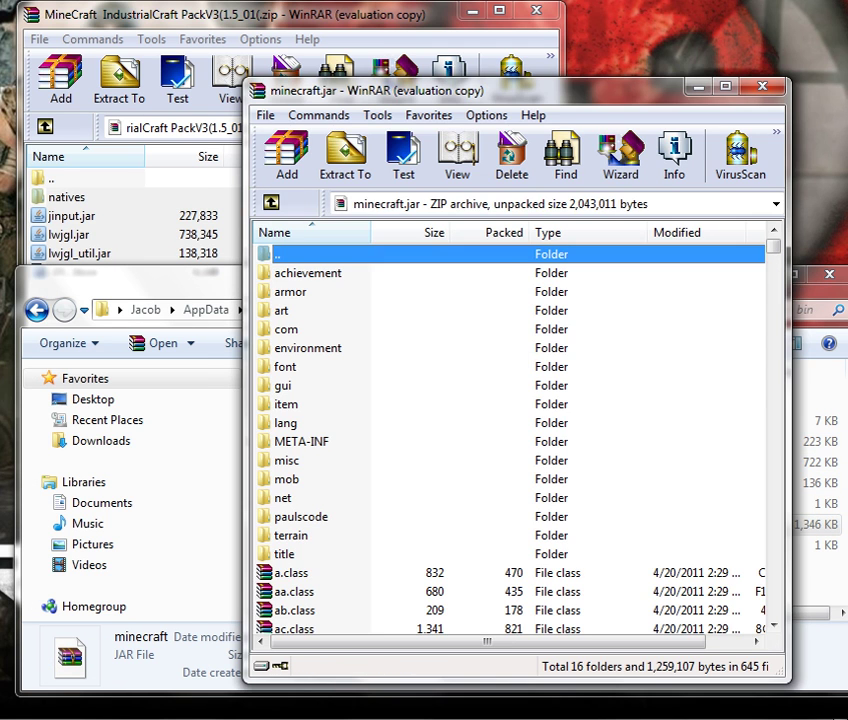
left_click(622, 391)
left_click_drag(400, 90, 505, 98)
left_click(210, 12)
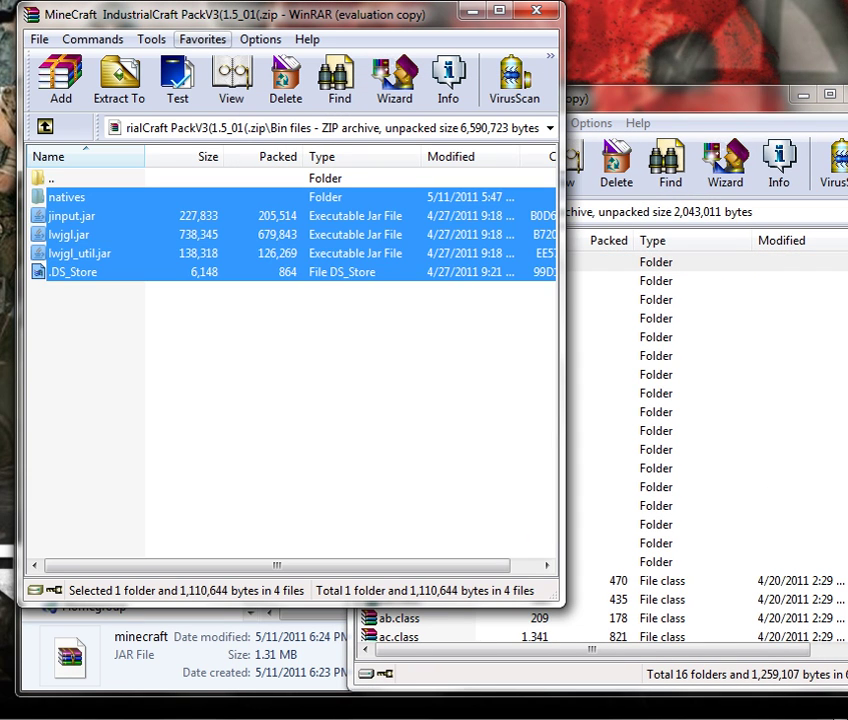
key("BackSpace")
left_click(60, 391)
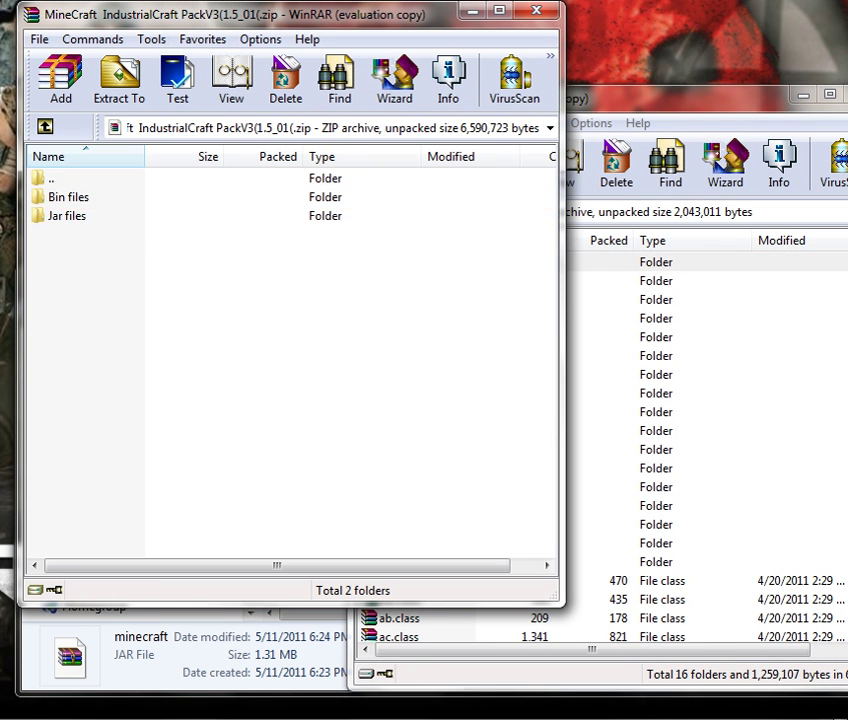
double_click(66, 215)
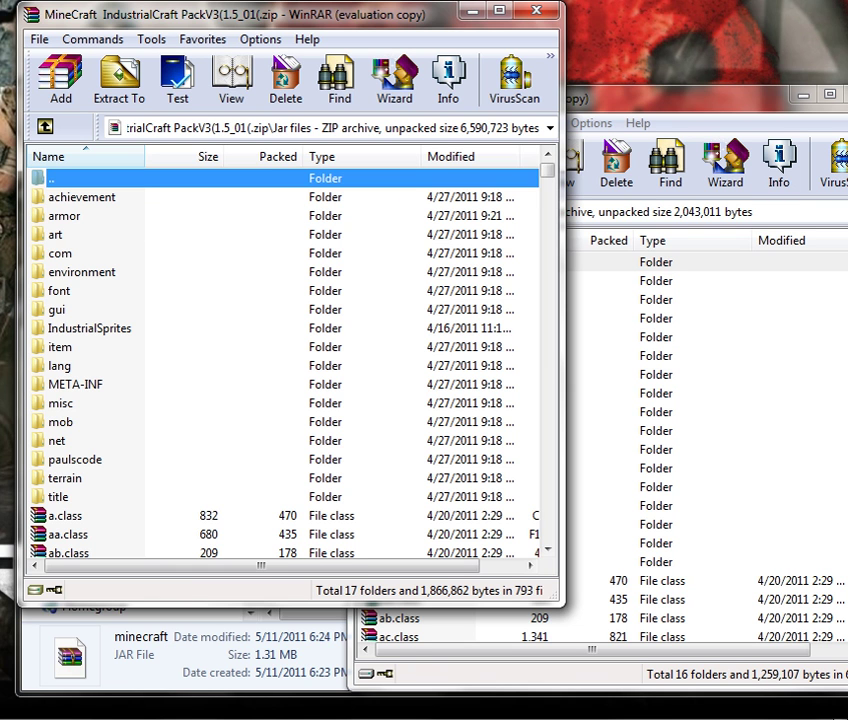
Add all IndustrialCraft Jar files contents into minecraft.jar.
right_click(100, 271)
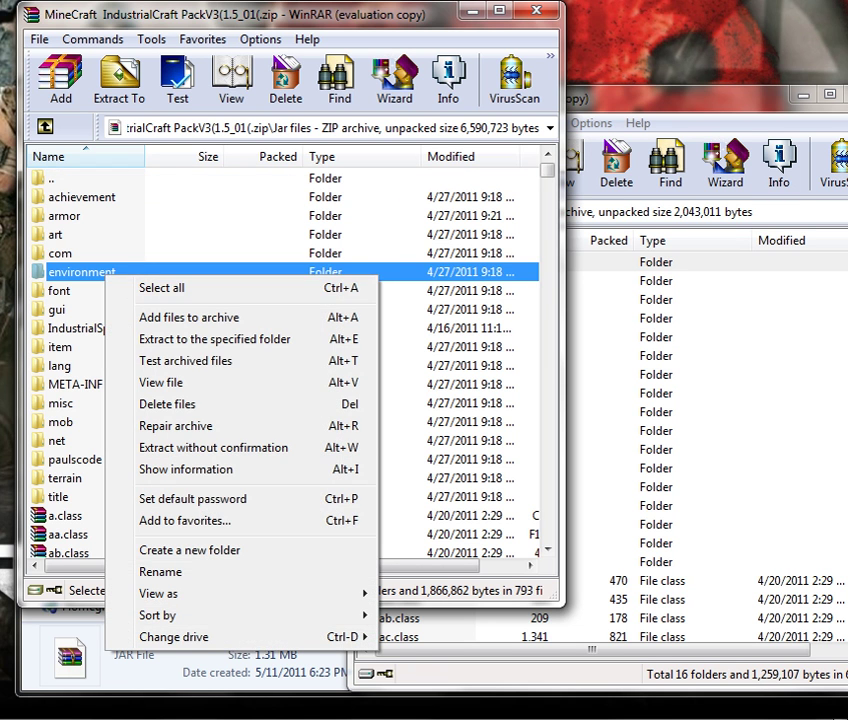
left_click(161, 288)
left_click(680, 97)
left_click(210, 12)
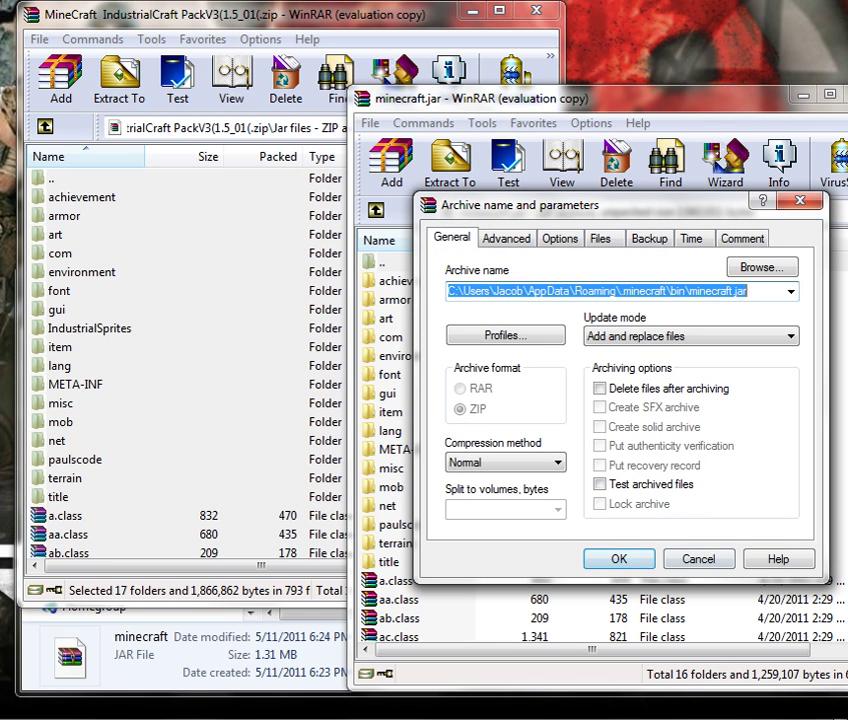
key("Return")
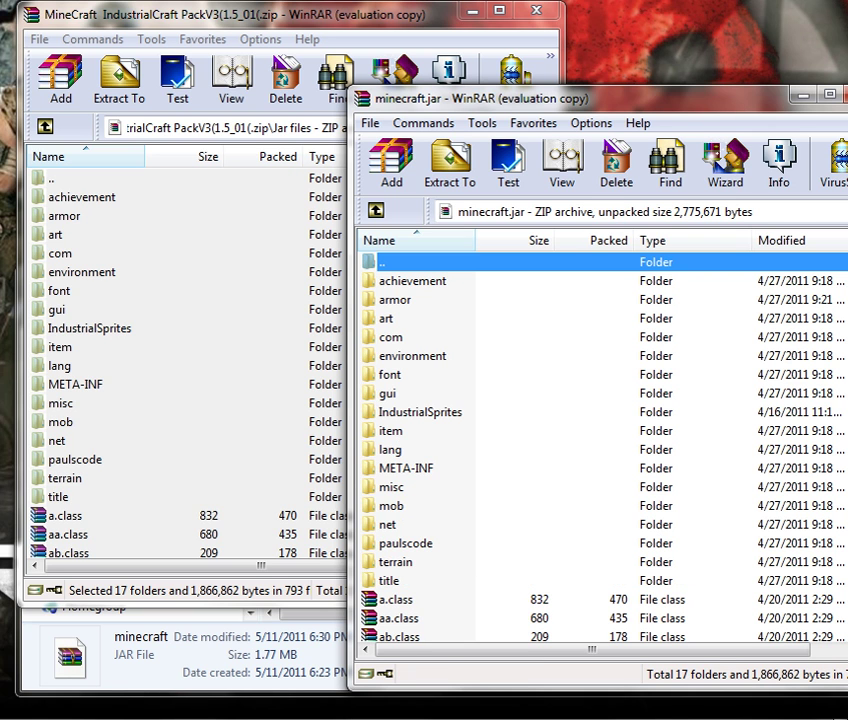
Delete the META-INF folder from minecraft.jar.
right_click(420, 468)
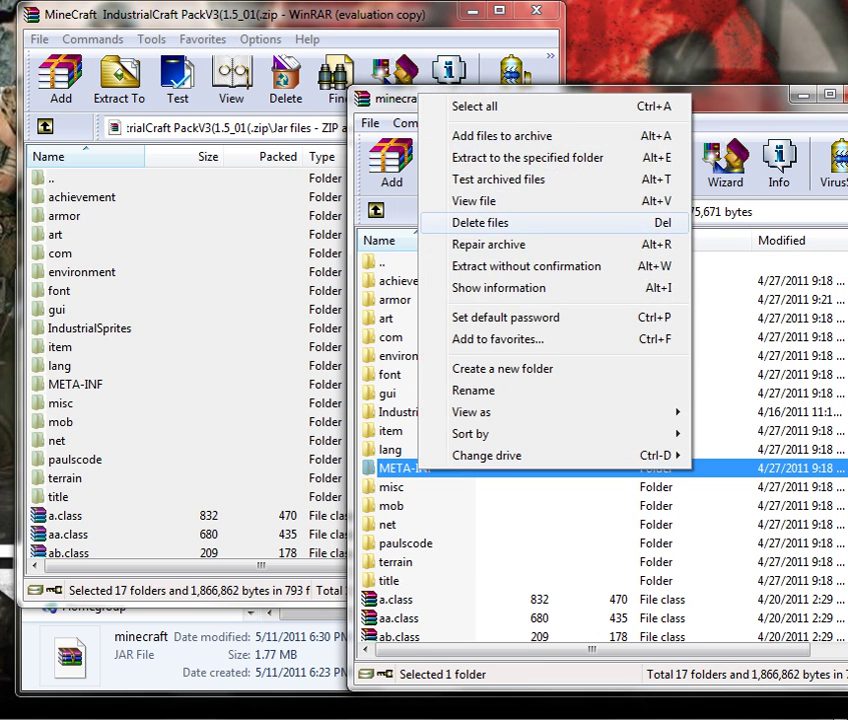
left_click(492, 220)
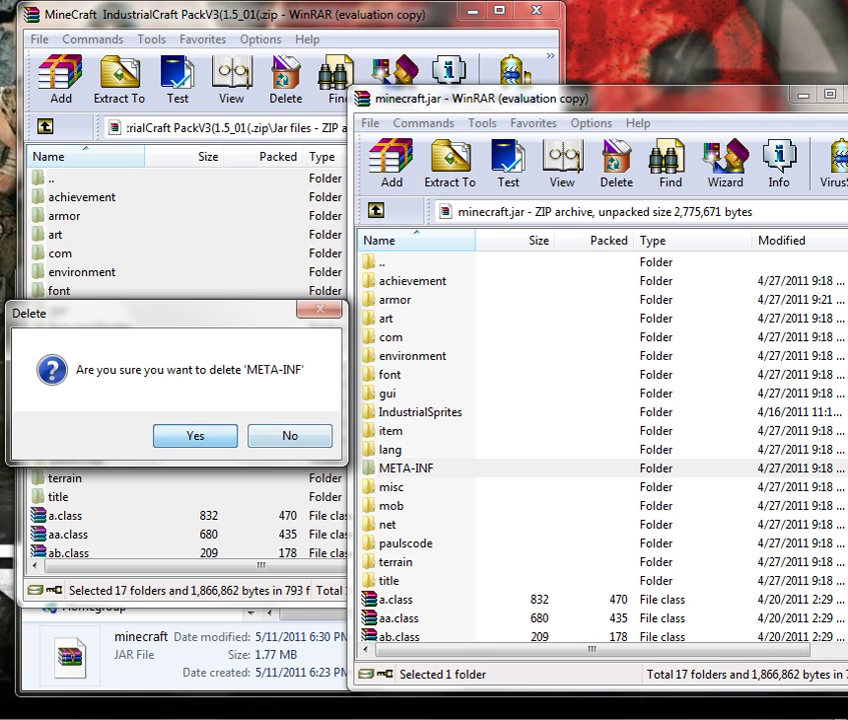
left_click(195, 435)
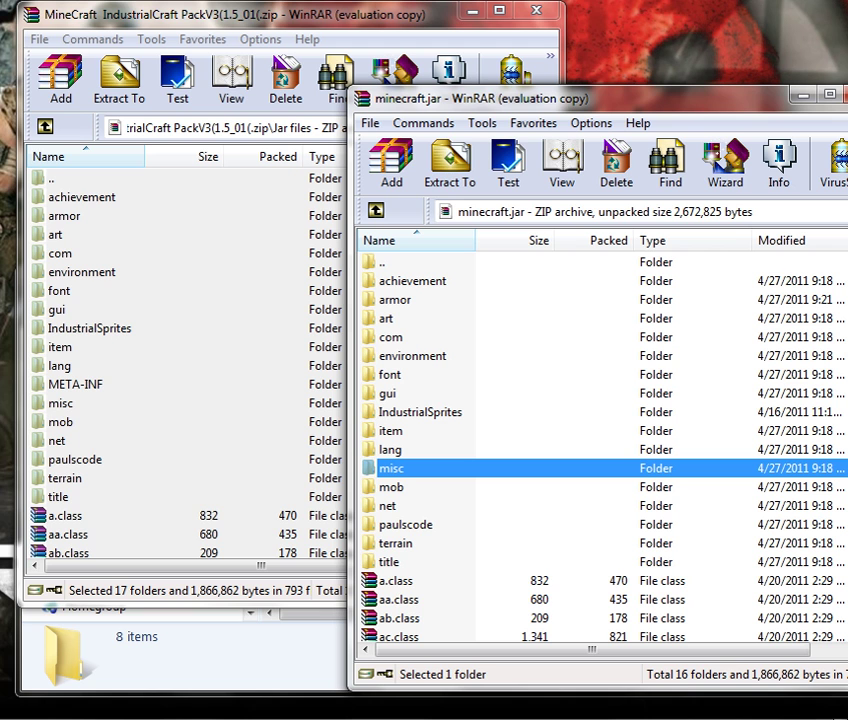
Close the IndustrialCraft archive, bin folder window, and minecraft.jar archive.
key("alt+Tab")
key("ctrl+a")
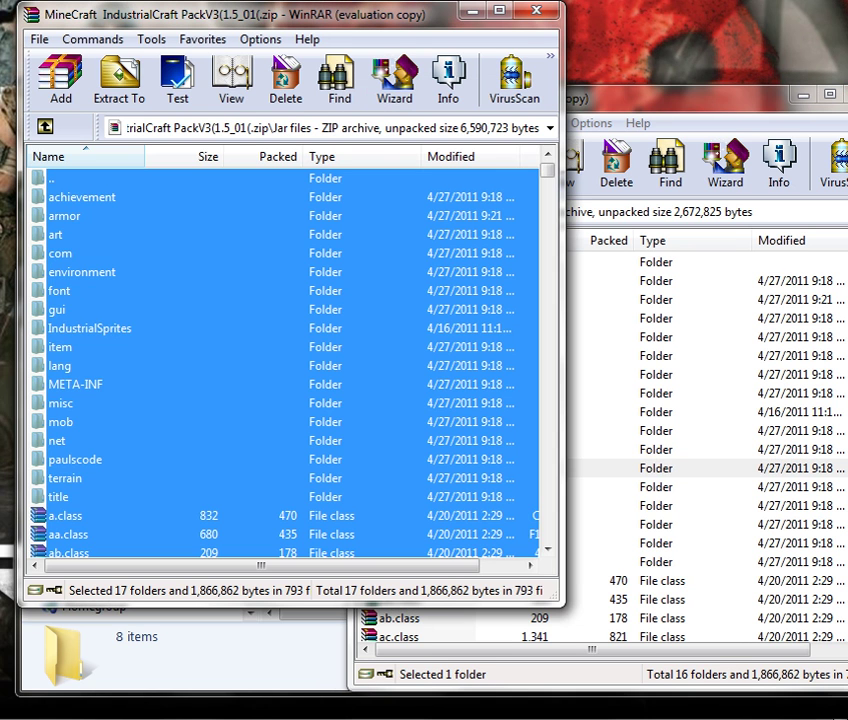
key("Escape")
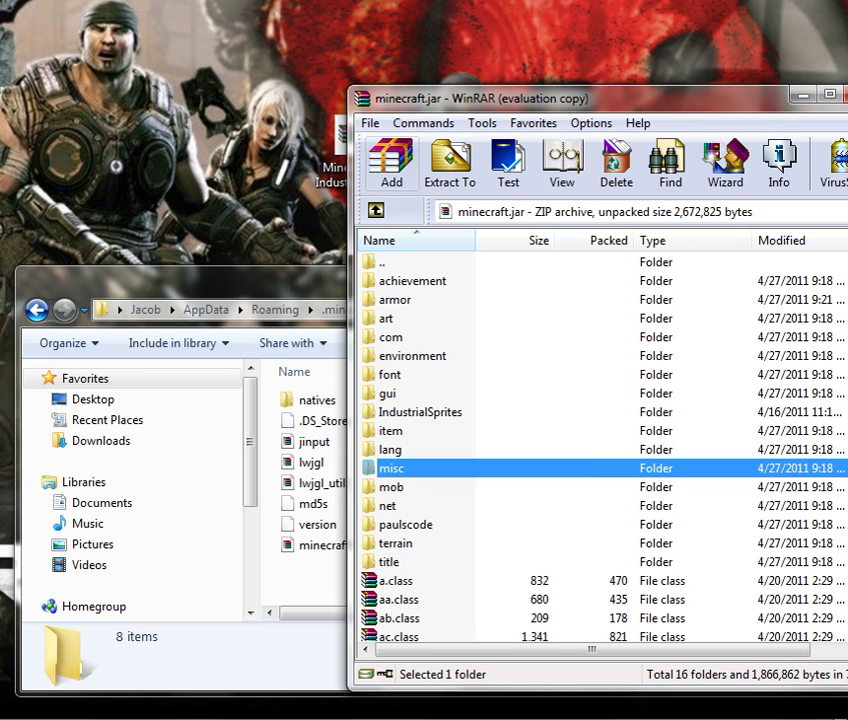
key("alt+Tab")
key("alt+F4")
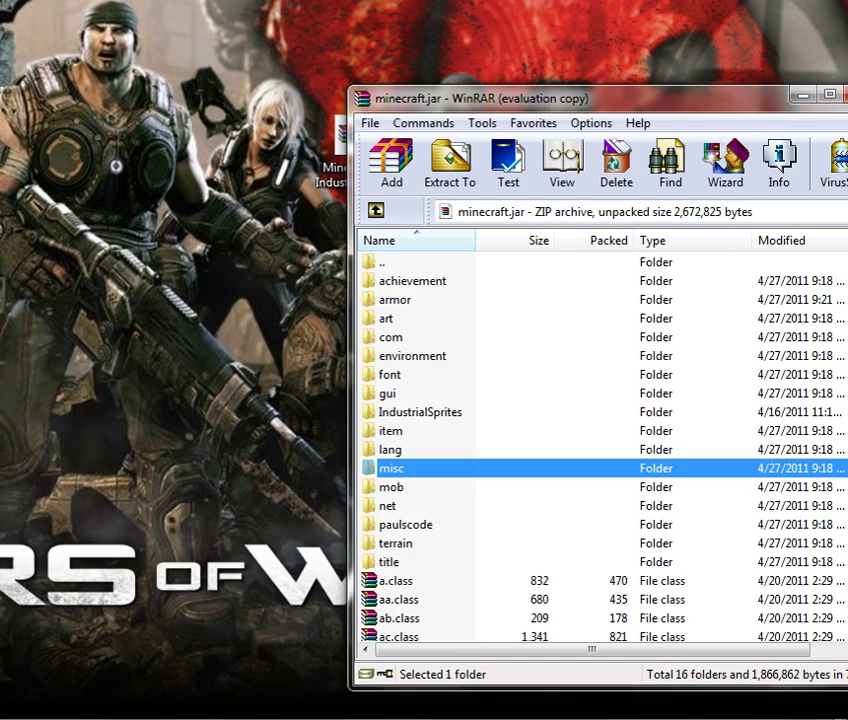
key("Escape")
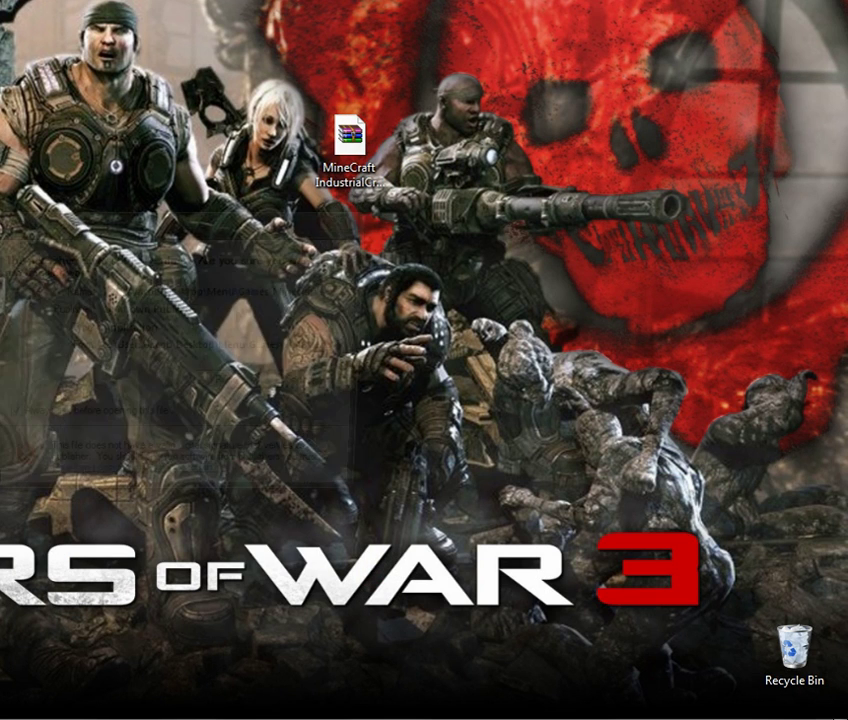
Run Minecraft past the security warning and log in with the account username and password.
key("Return")
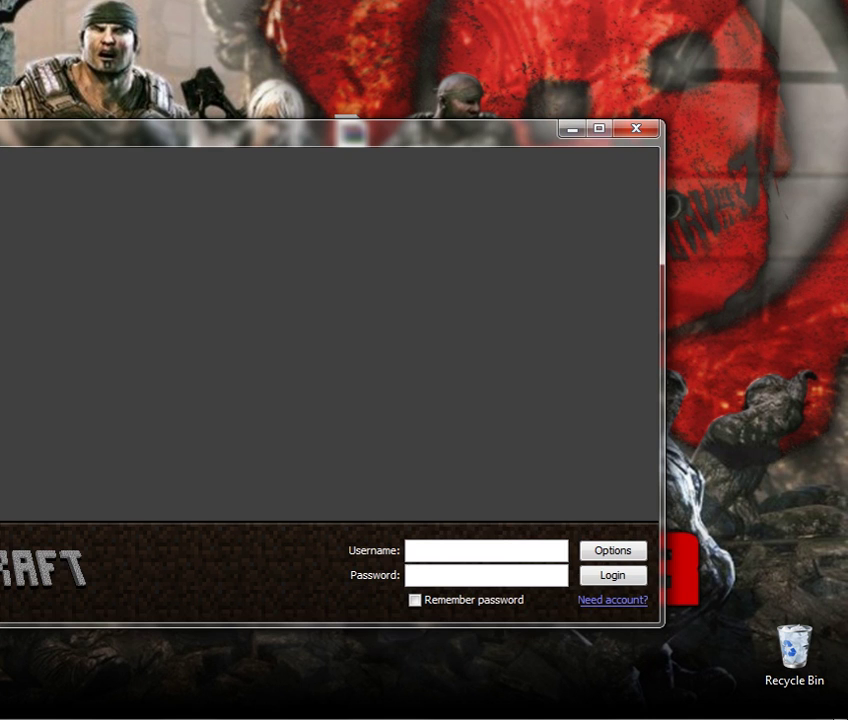
type("xx")
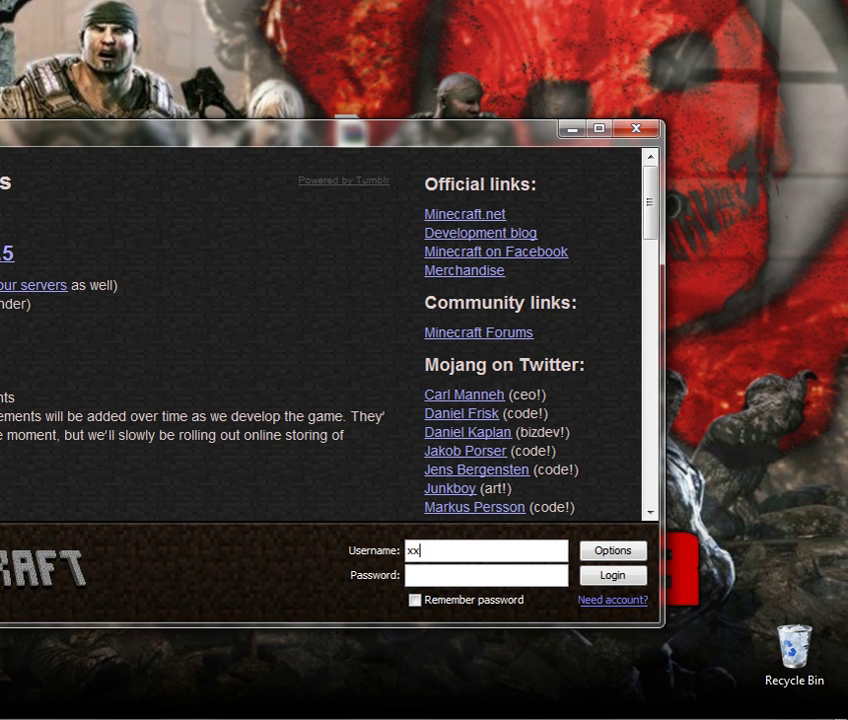
type("xtrigger50")
type("xxx")
key("Tab")
type("••")
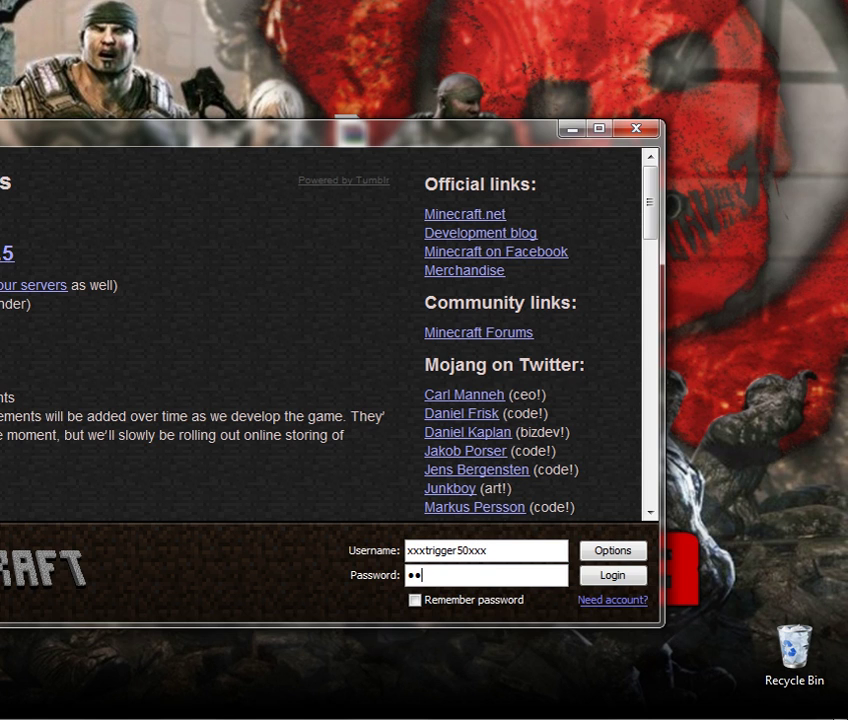
type("•••••••")
key("Return")
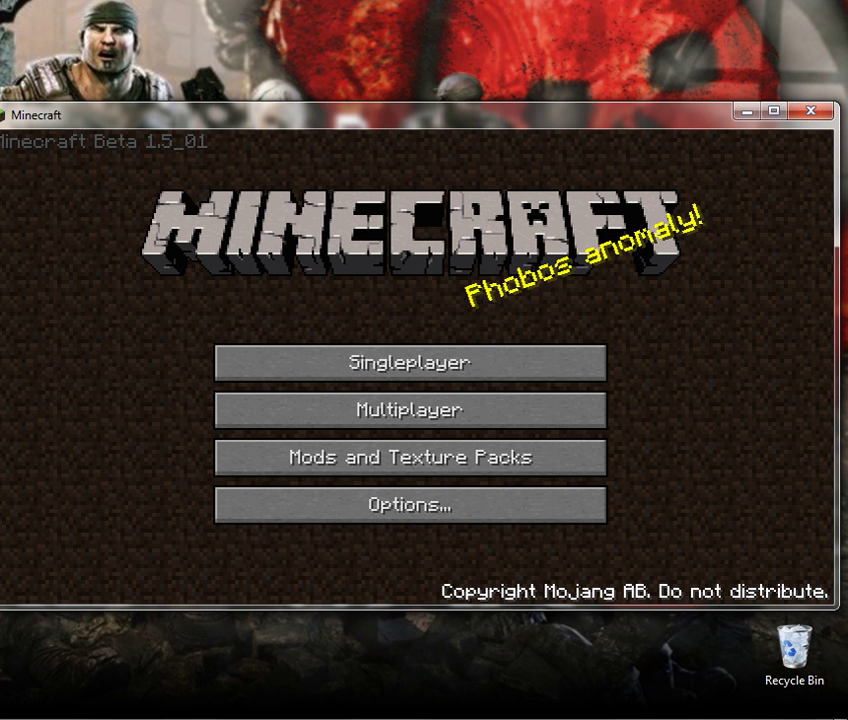
Create a singleplayer world named New World, then save and quit to the title screen.
left_click(410, 362)
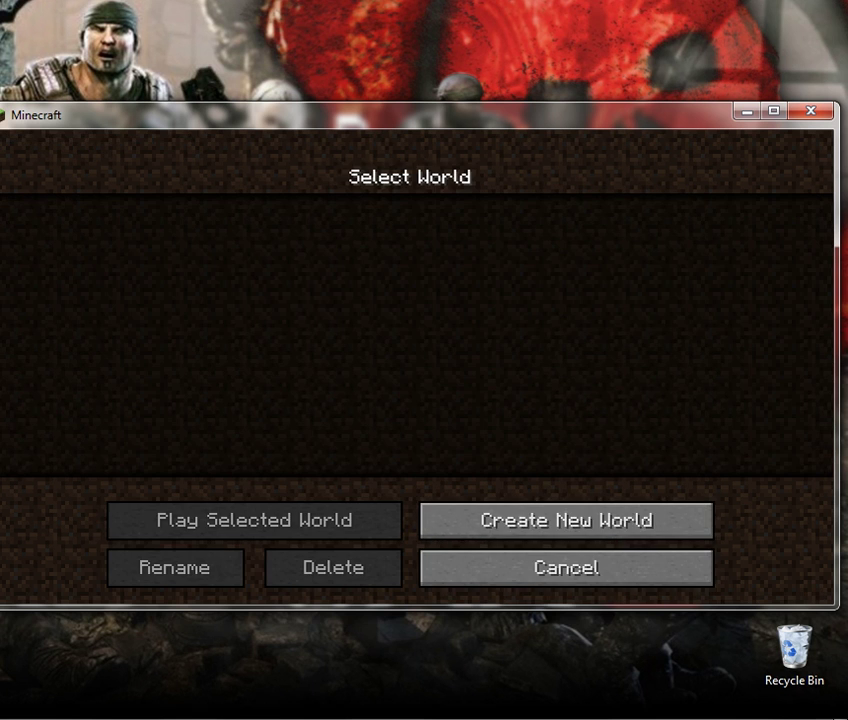
left_click(566, 520)
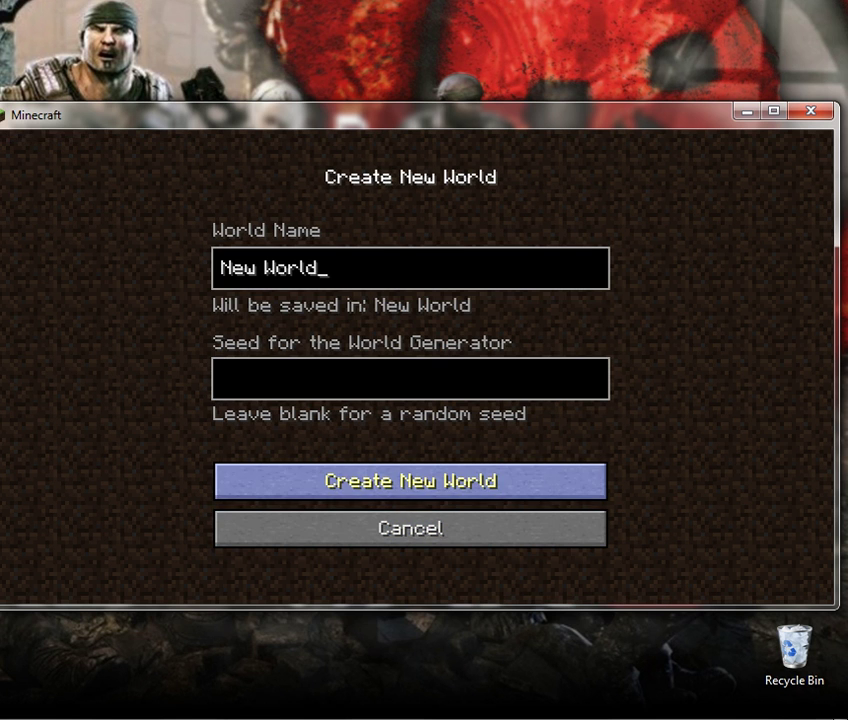
left_click(410, 480)
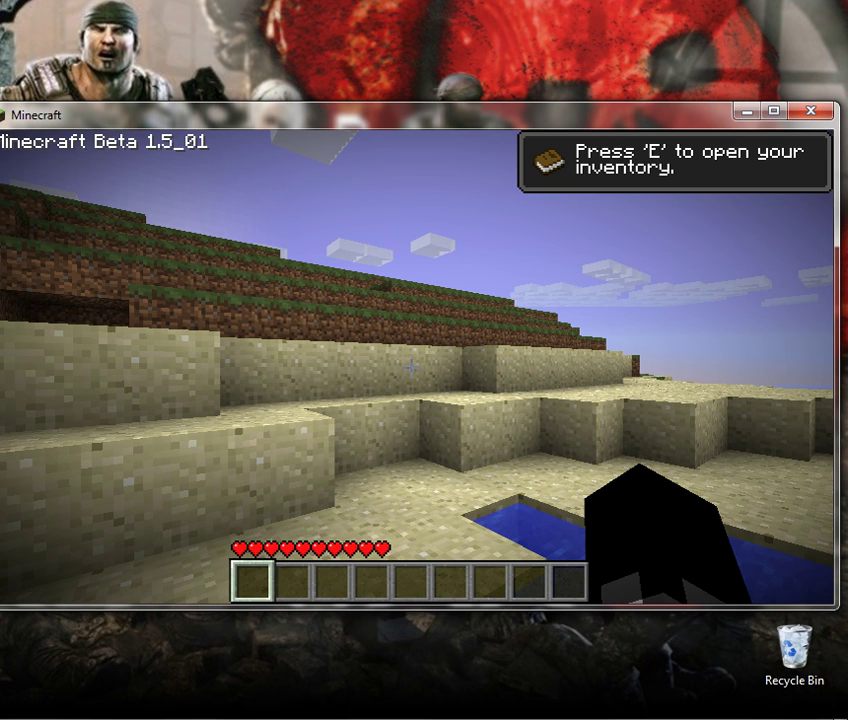
key("Escape")
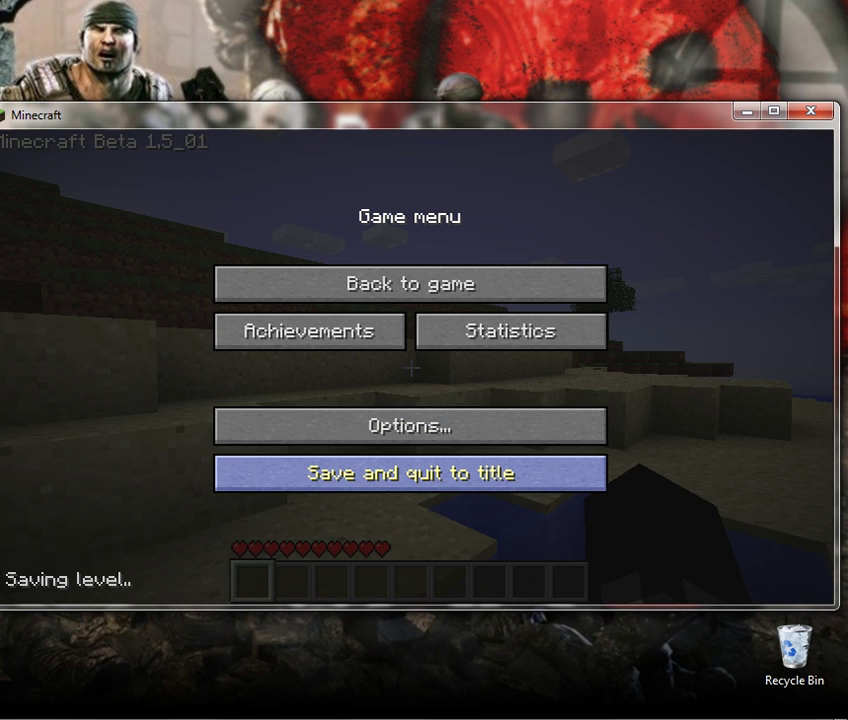
left_click(410, 473)
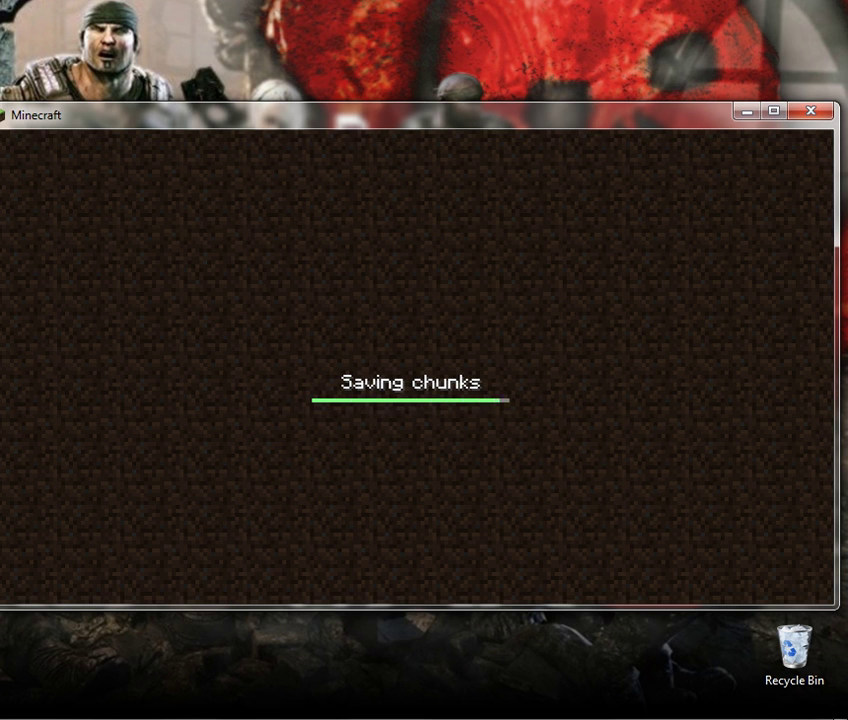